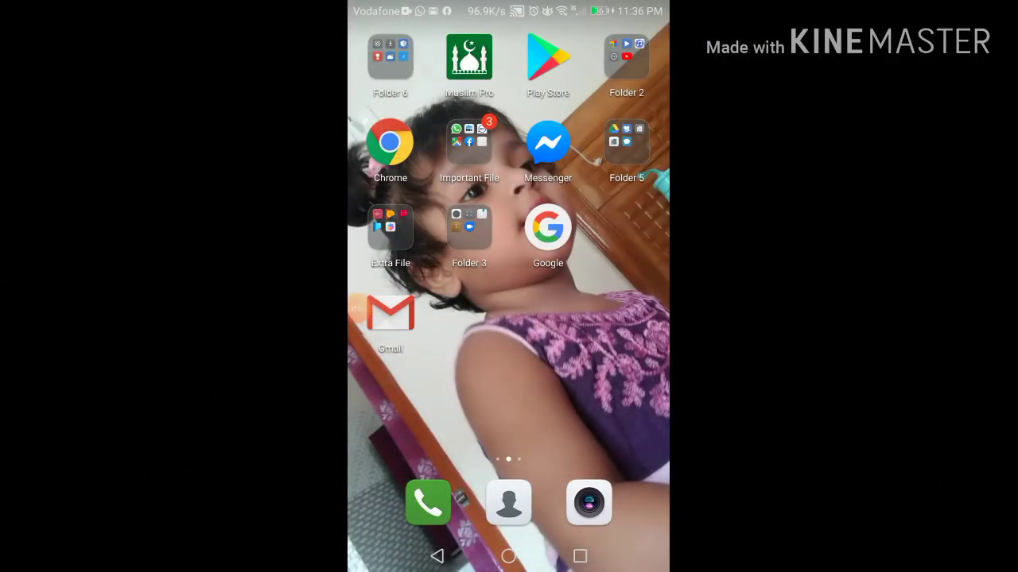
pyautogui.click(548, 228)
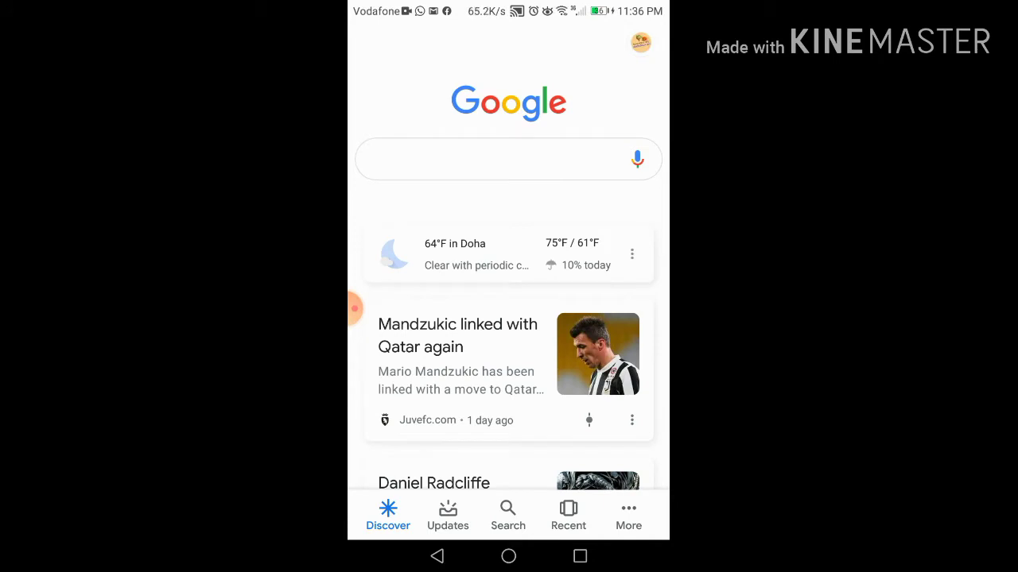
pyautogui.click(492, 159)
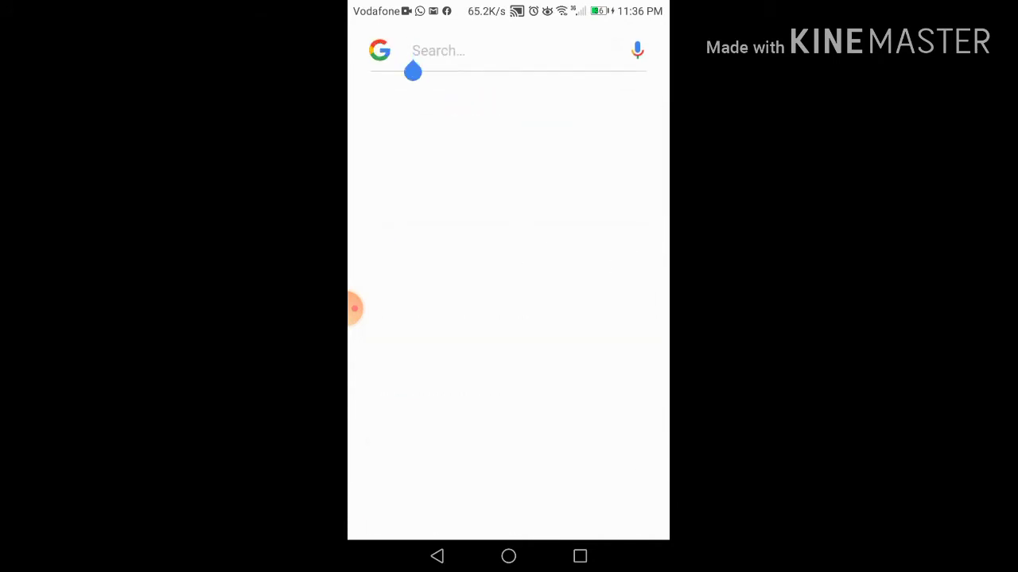
pyautogui.write('w')
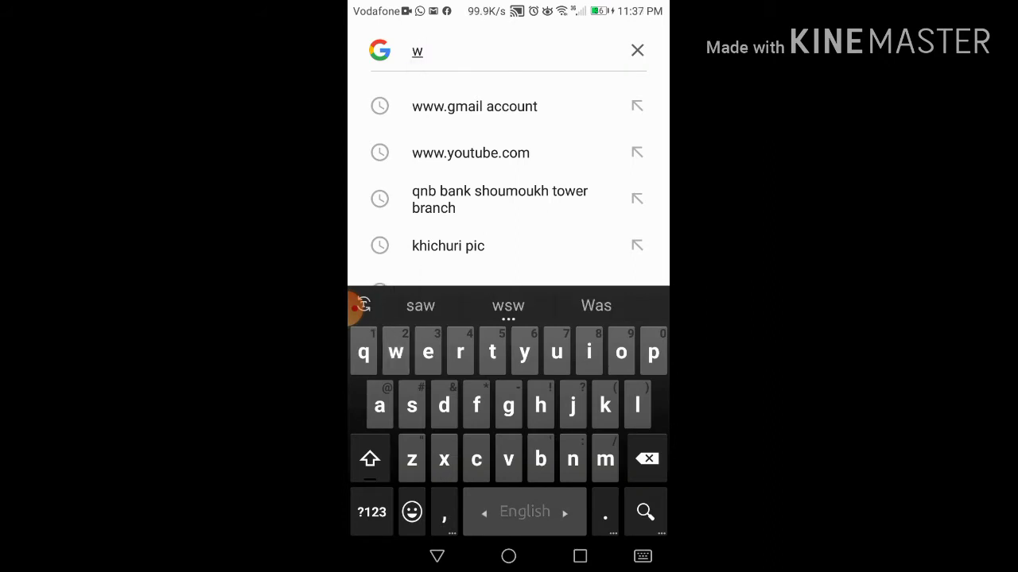
pyautogui.write('ww.')
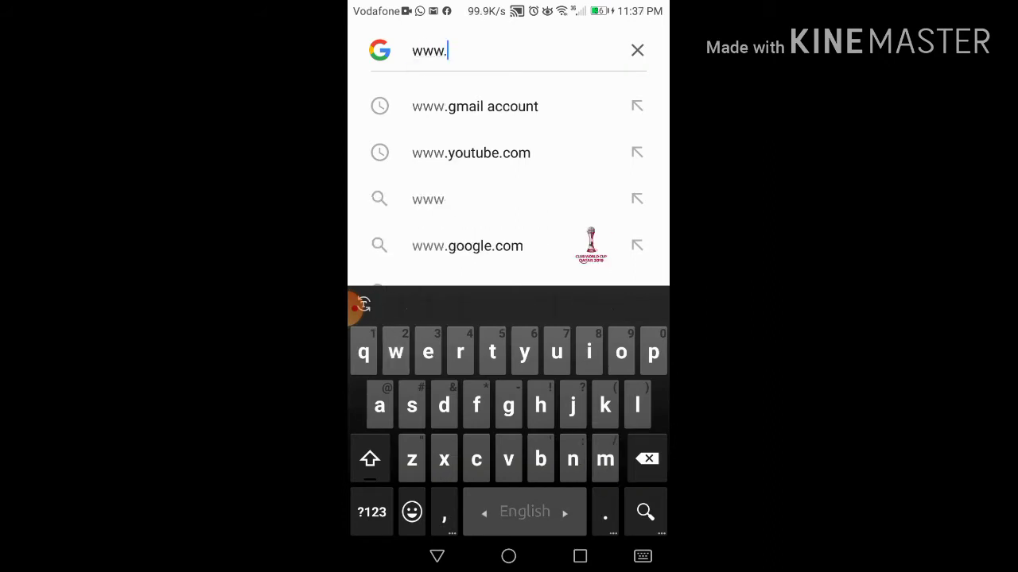
pyautogui.write('gm')
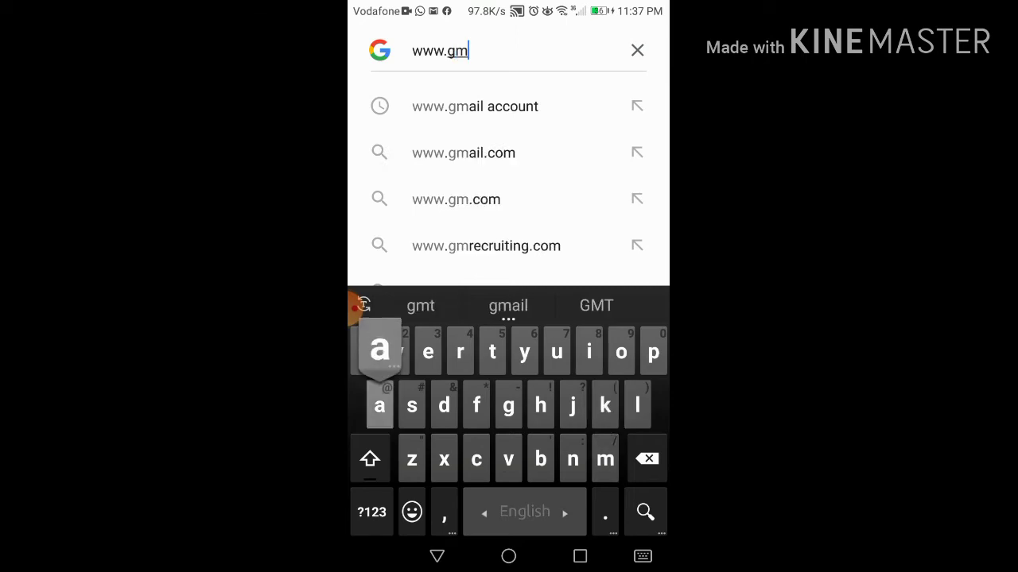
pyautogui.write('ail.')
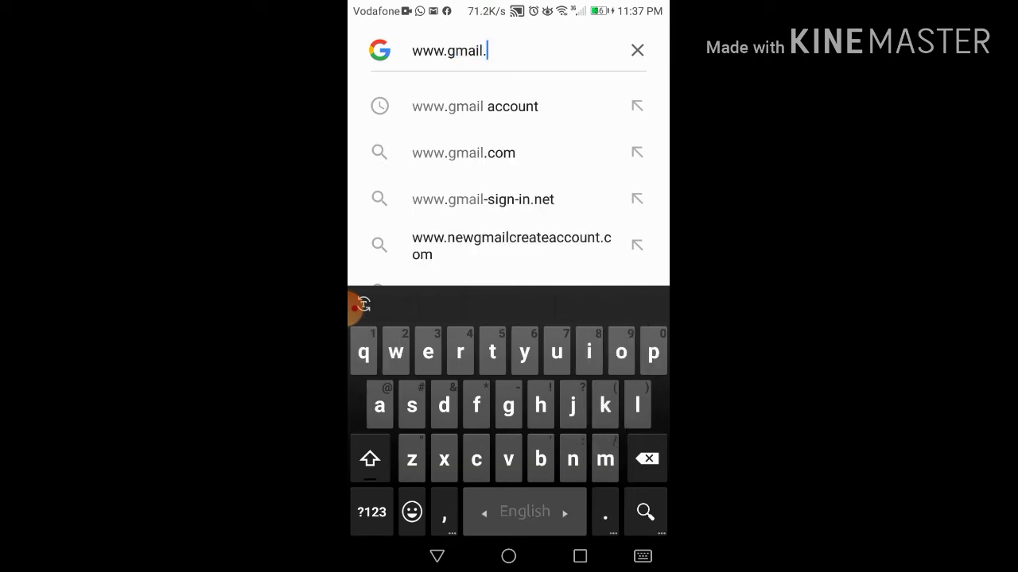
pyautogui.write('com')
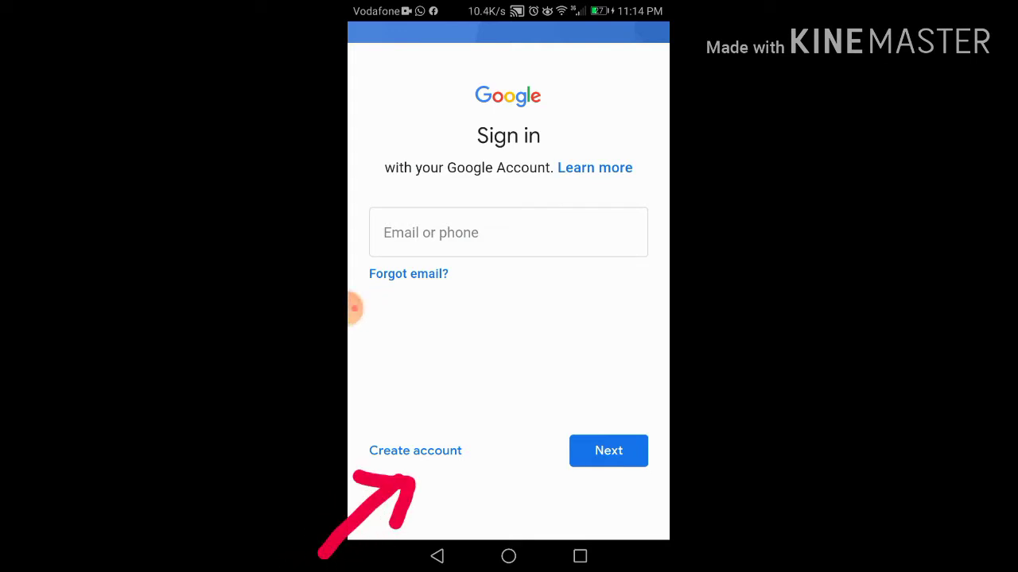
# - Start creating a new Google account for personal use
pyautogui.click(415, 451)
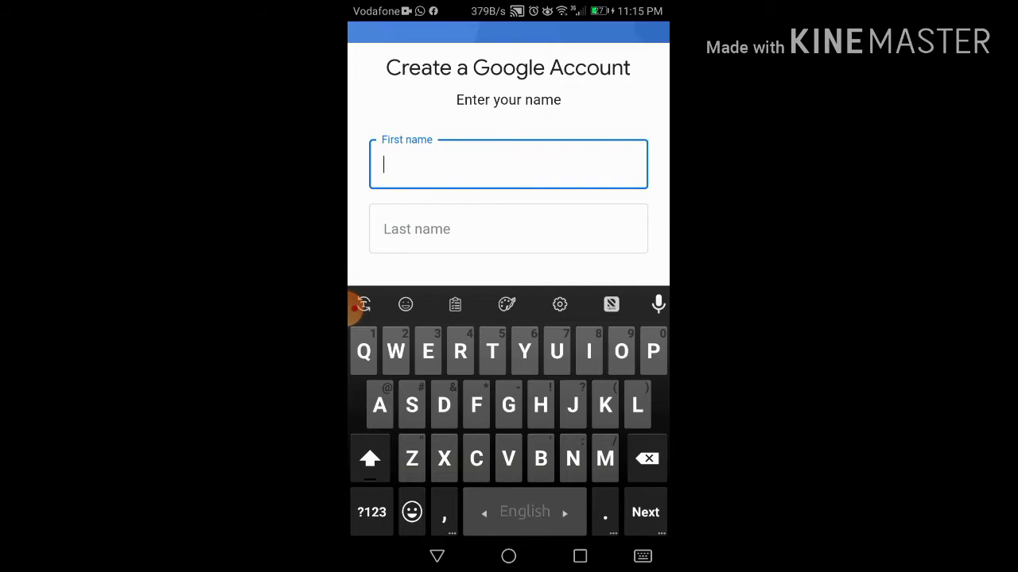
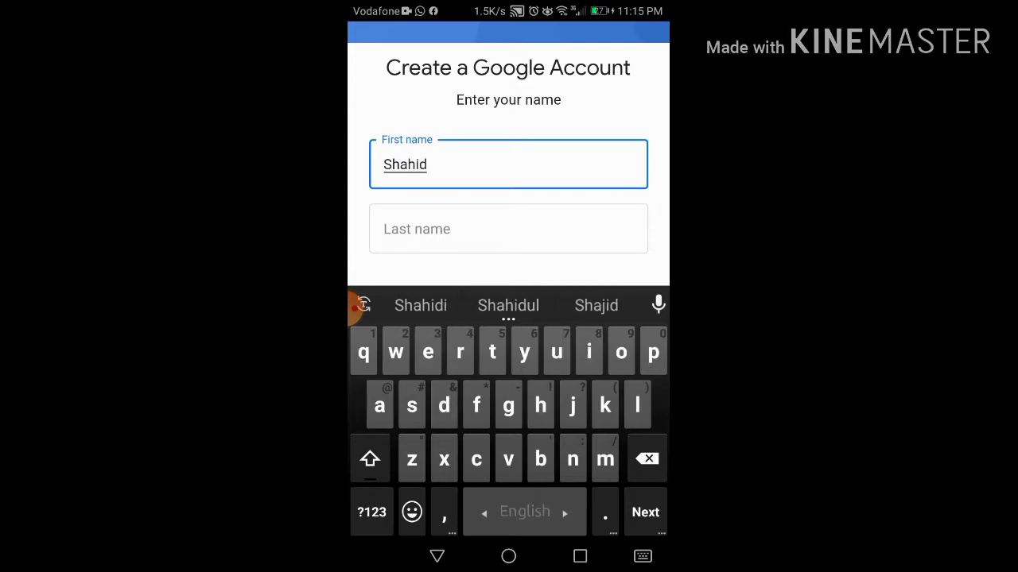
# - Enter the user's first and last name and submit the name form
pyautogui.press('Tab')
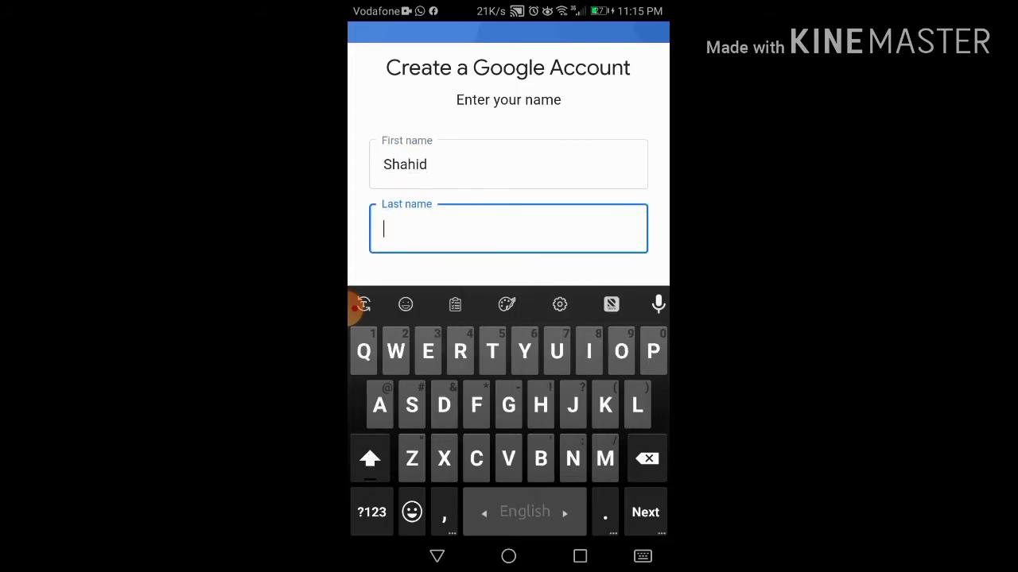
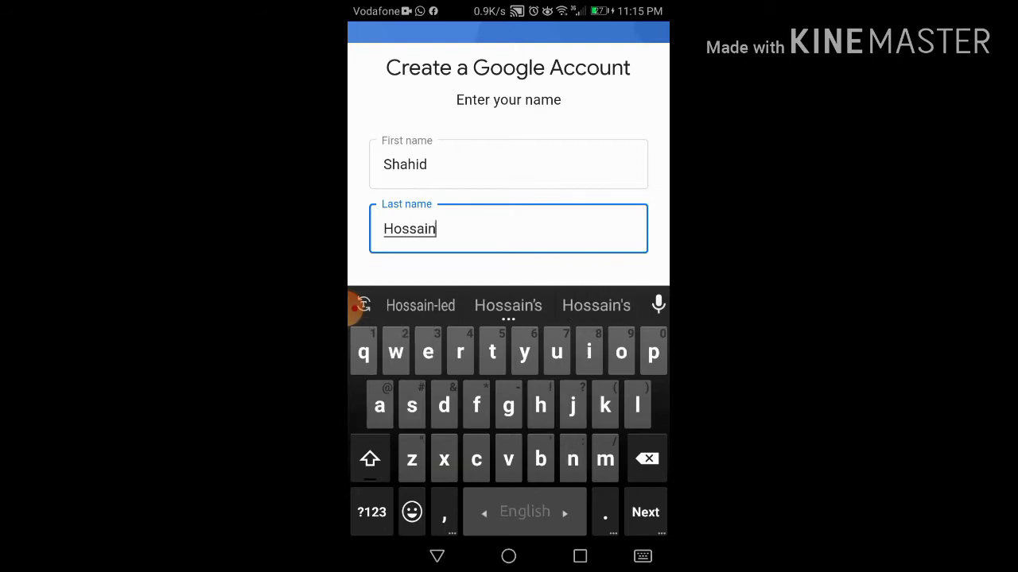
pyautogui.scroll(-2, 509, 175)
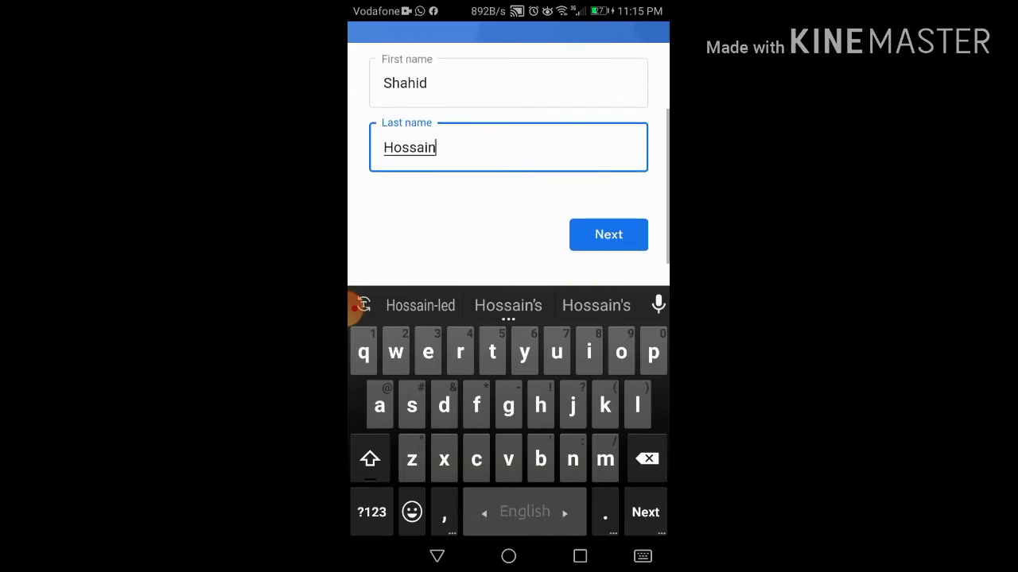
pyautogui.click(357, 307)
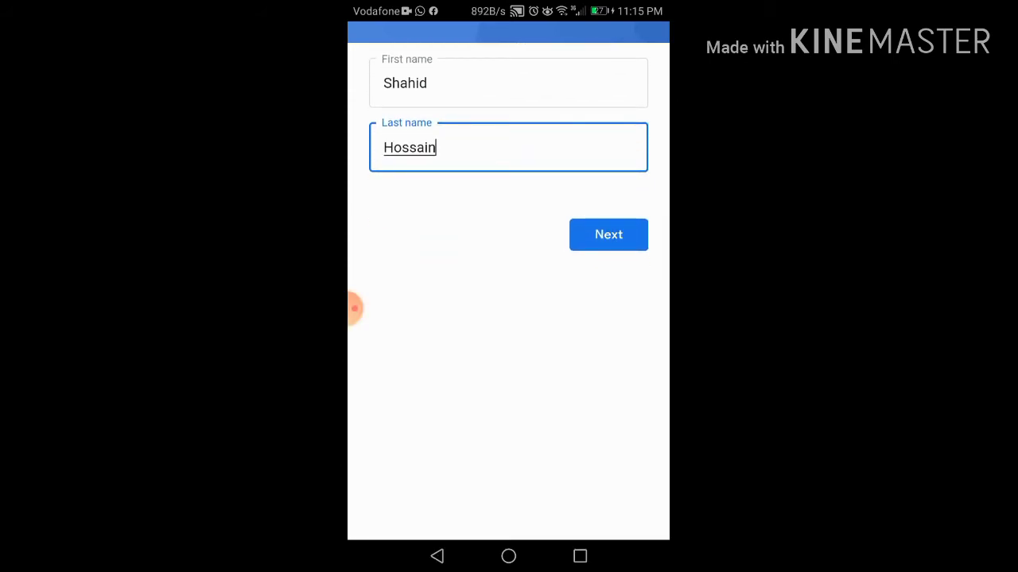
pyautogui.click(608, 235)
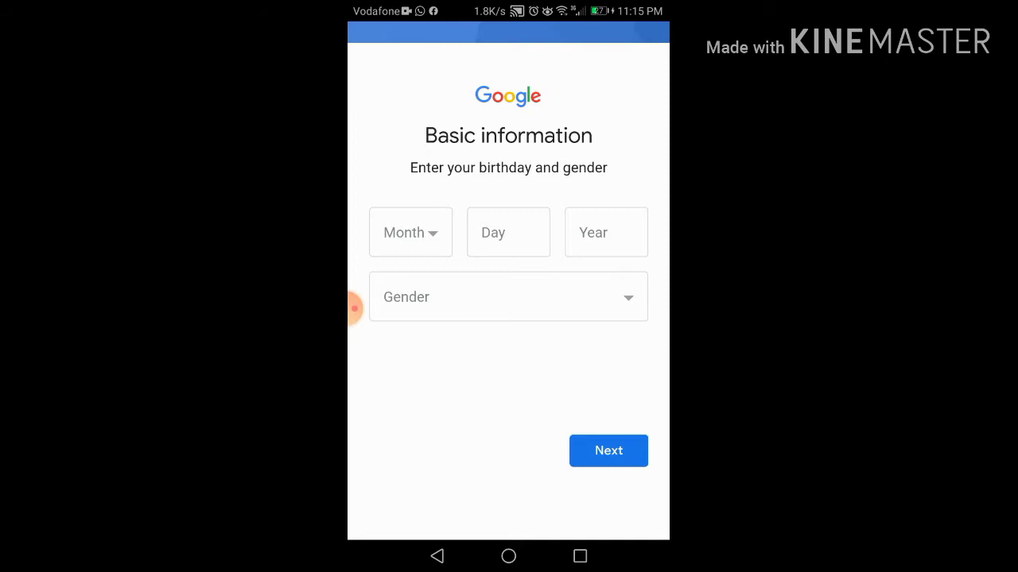
# - Set the birthday to February 02, 1988 and the gender to Male
pyautogui.click(410, 232)
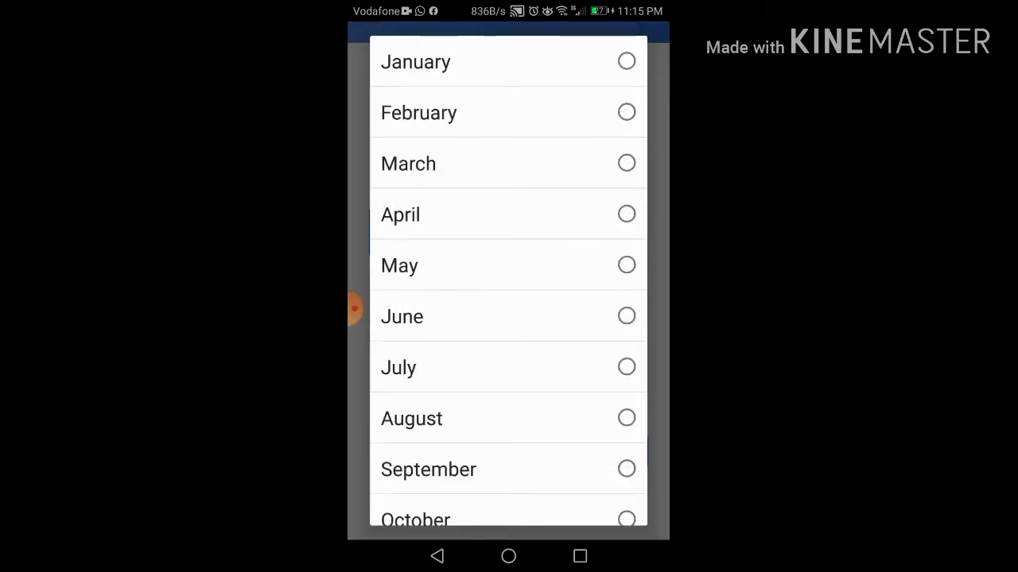
pyautogui.click(419, 112)
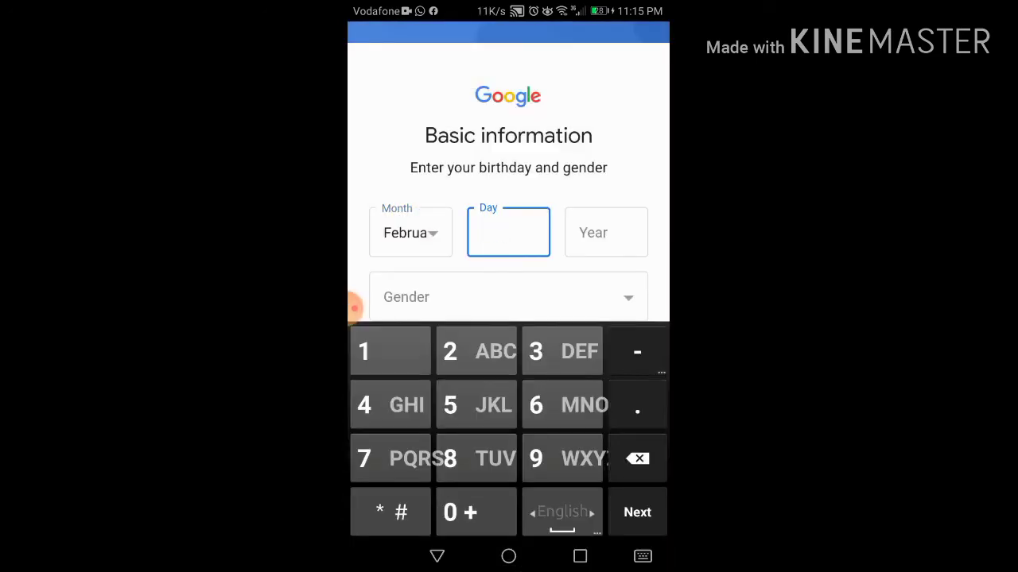
pyautogui.write('02')
pyautogui.press('Tab')
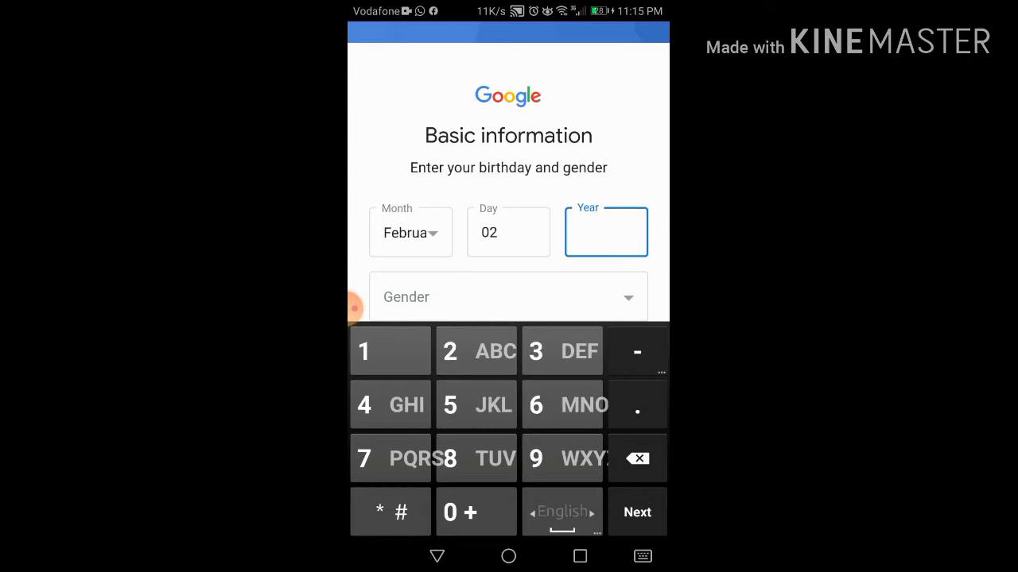
pyautogui.write('1988')
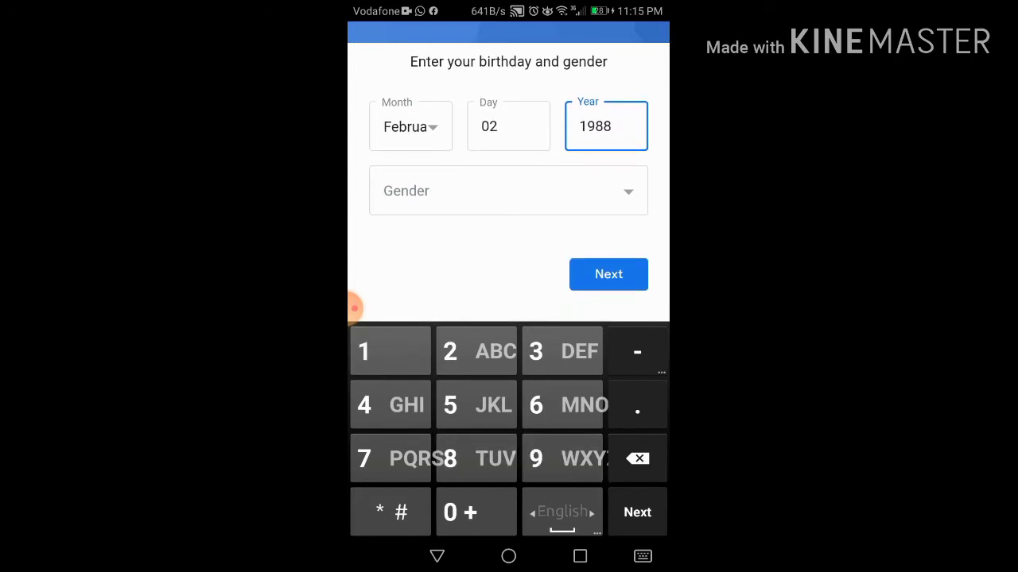
pyautogui.click(509, 191)
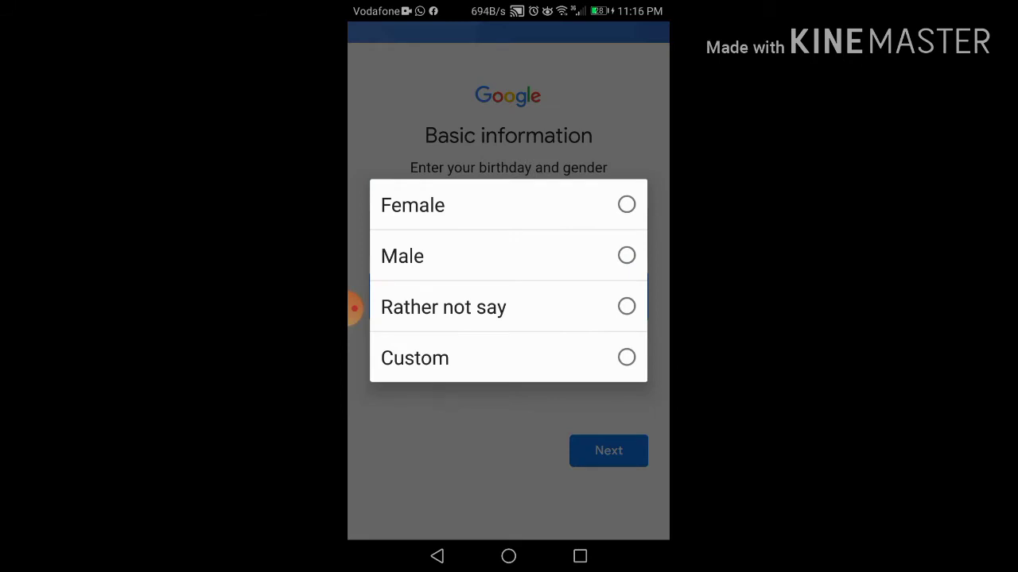
pyautogui.click(477, 256)
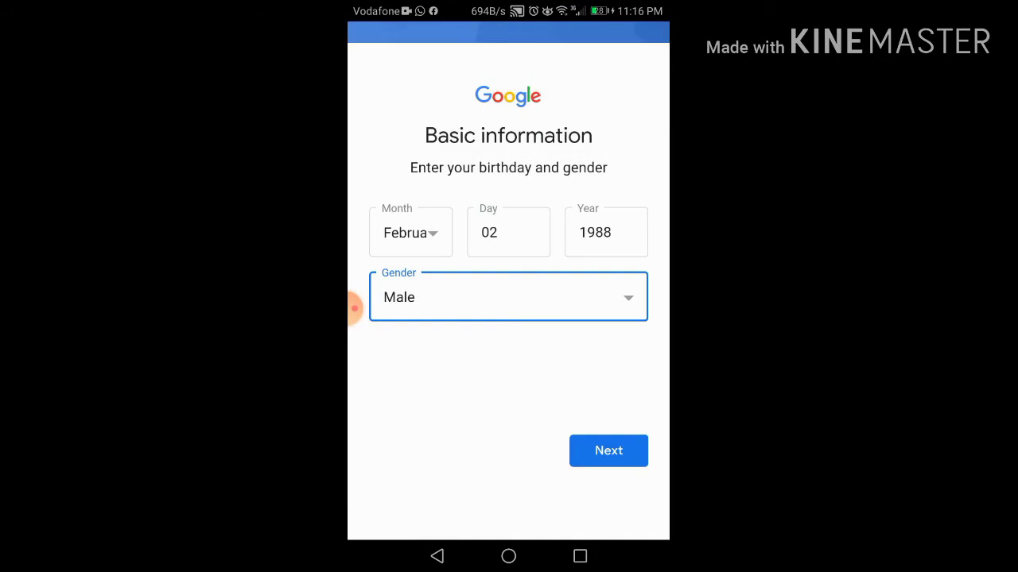
# - Continue to the Gmail address page and submit a first username, which is already taken
pyautogui.click(608, 451)
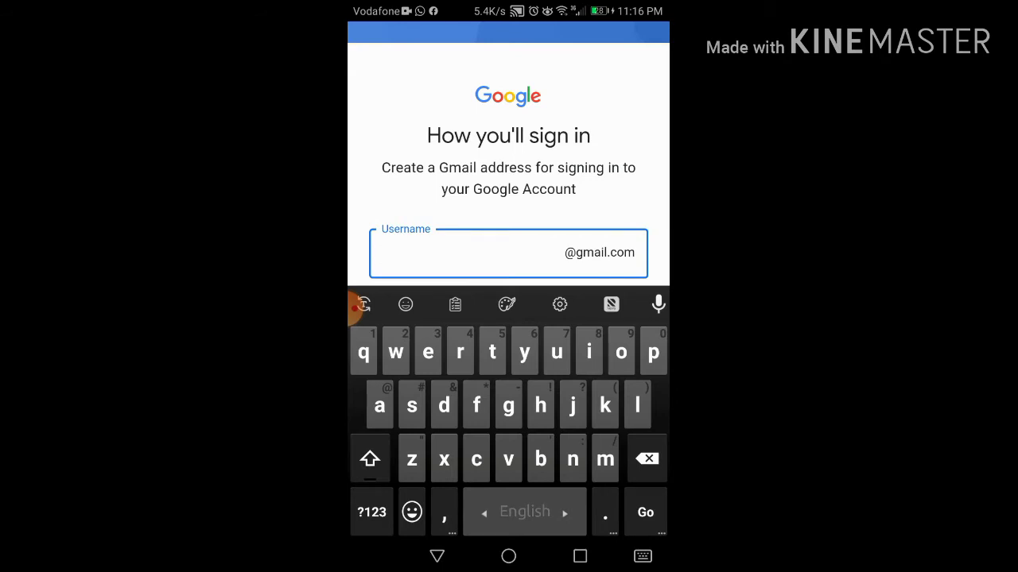
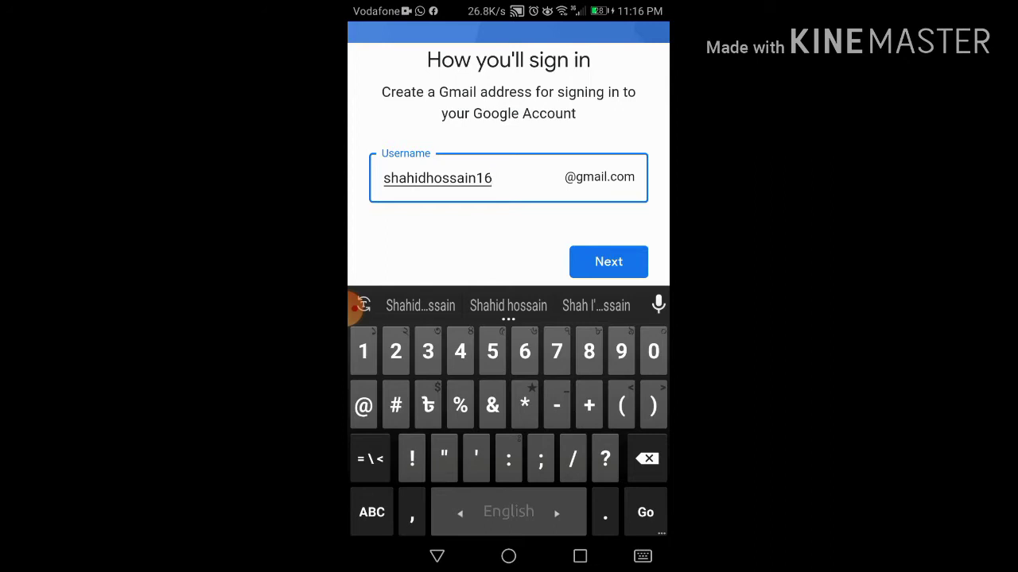
pyautogui.press('Return')
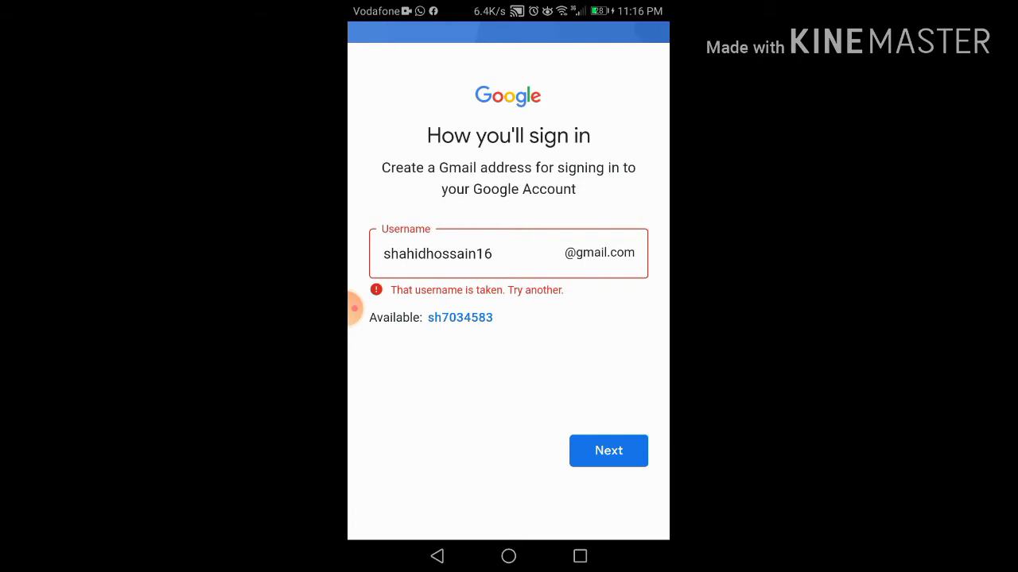
# - Edit the username into a second variant and submit it; it is also taken
pyautogui.click(490, 254)
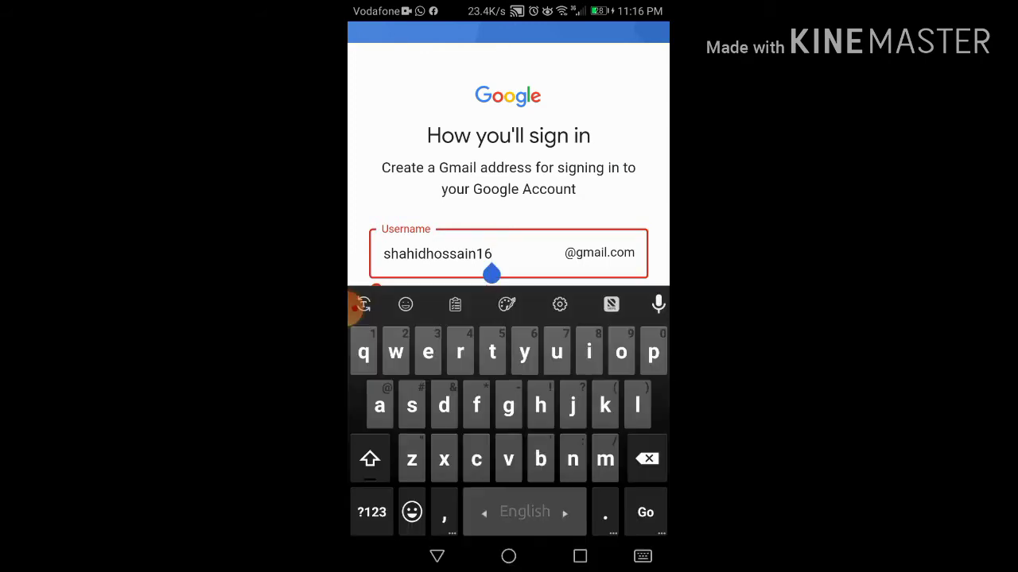
pyautogui.press('BackSpace')
pyautogui.press('BackSpace')
pyautogui.press('BackSpace')
pyautogui.press('BackSpace')
pyautogui.press('BackSpace')
pyautogui.press('BackSpace')
pyautogui.press('BackSpace')
pyautogui.press('BackSpace')
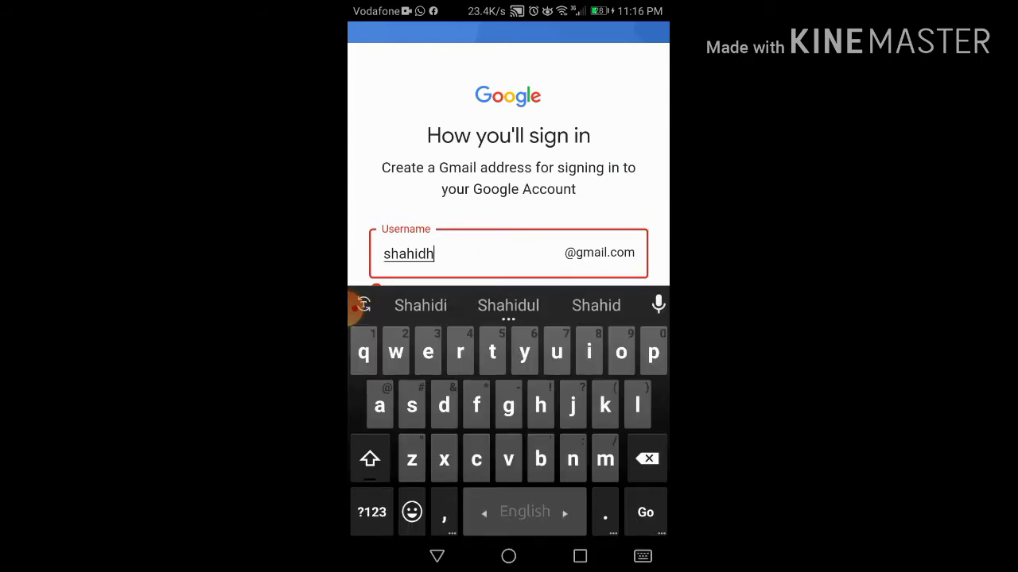
pyautogui.press('BackSpace')
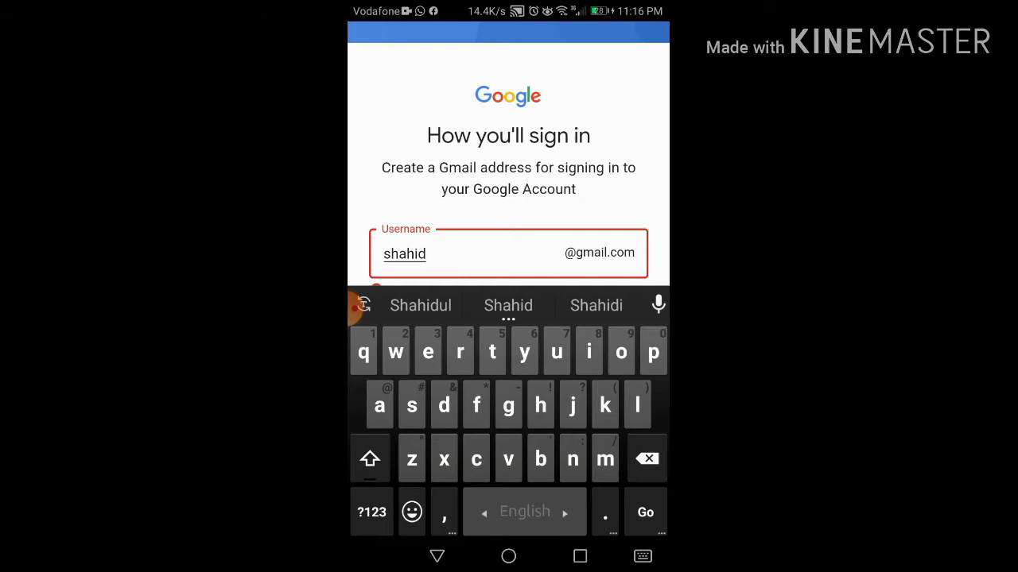
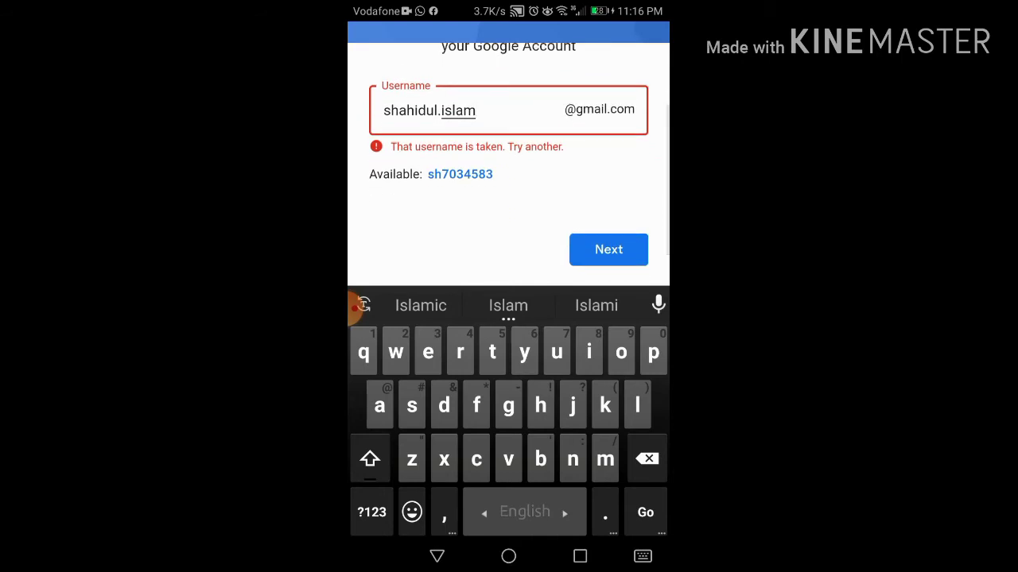
pyautogui.press('Escape')
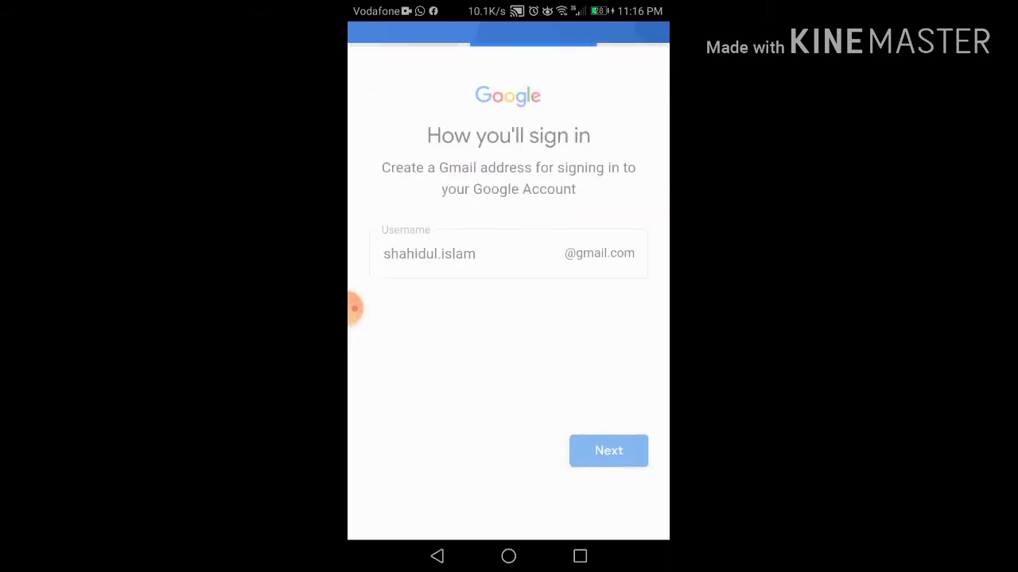
pyautogui.moveTo(474, 320); pyautogui.dragTo(511, 293)
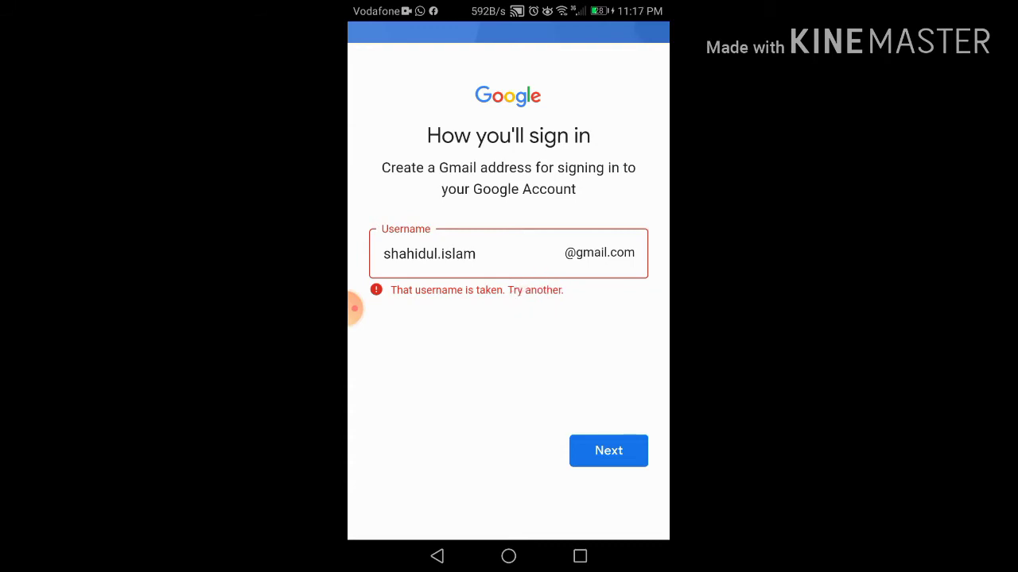
pyautogui.click(475, 254)
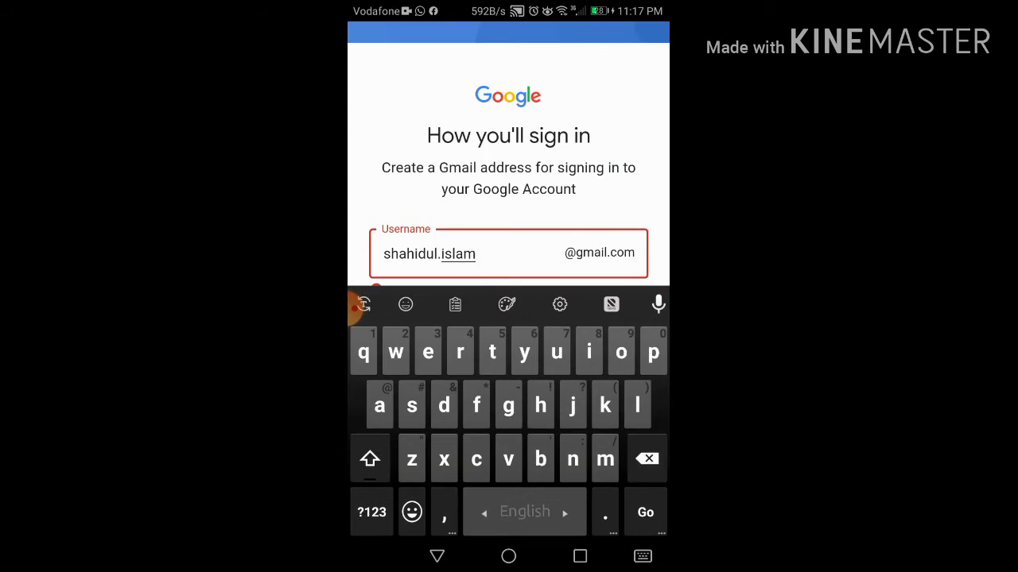
# - Try further username variants built from the shop name; each is reported as taken
pyautogui.press('BackSpace')
pyautogui.press('BackSpace')
pyautogui.press('BackSpace')
pyautogui.press('BackSpace')
pyautogui.press('BackSpace')
pyautogui.press('BackSpace')
pyautogui.press('BackSpace')
pyautogui.press('BackSpace')
pyautogui.press('BackSpace')
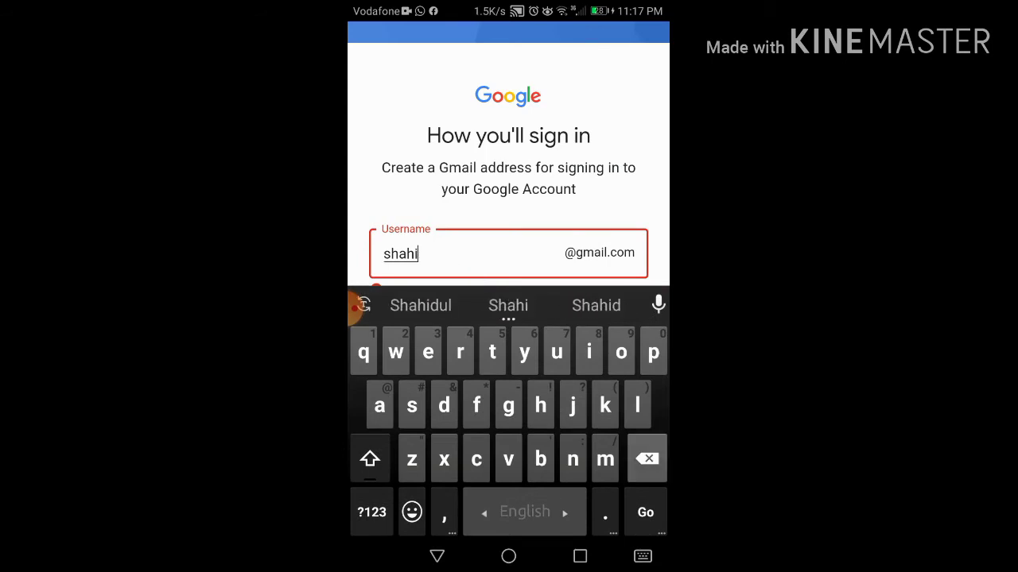
pyautogui.press('BackSpace')
pyautogui.press('BackSpace')
pyautogui.press('BackSpace')
pyautogui.press('BackSpace')
pyautogui.press('BackSpace')
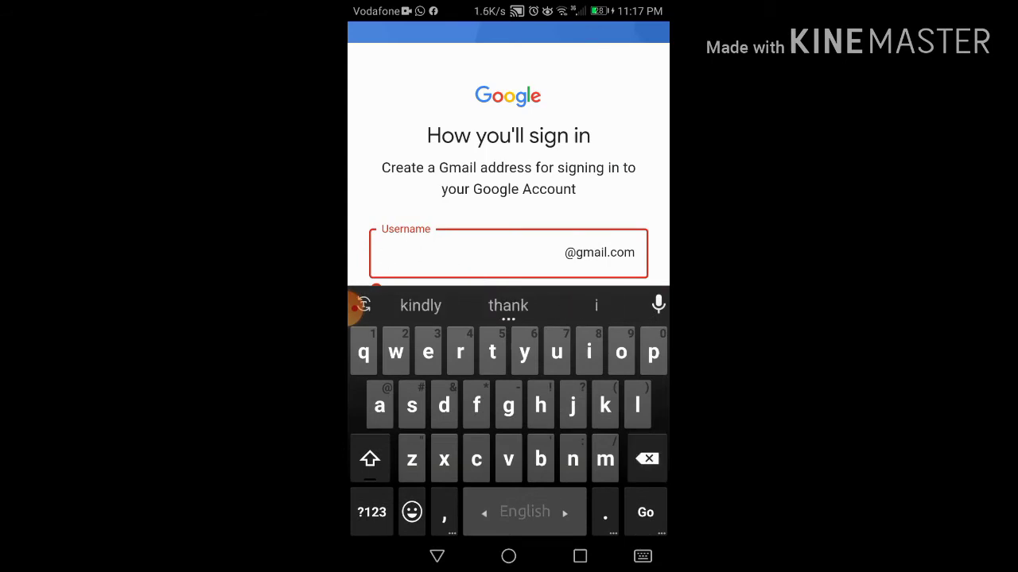
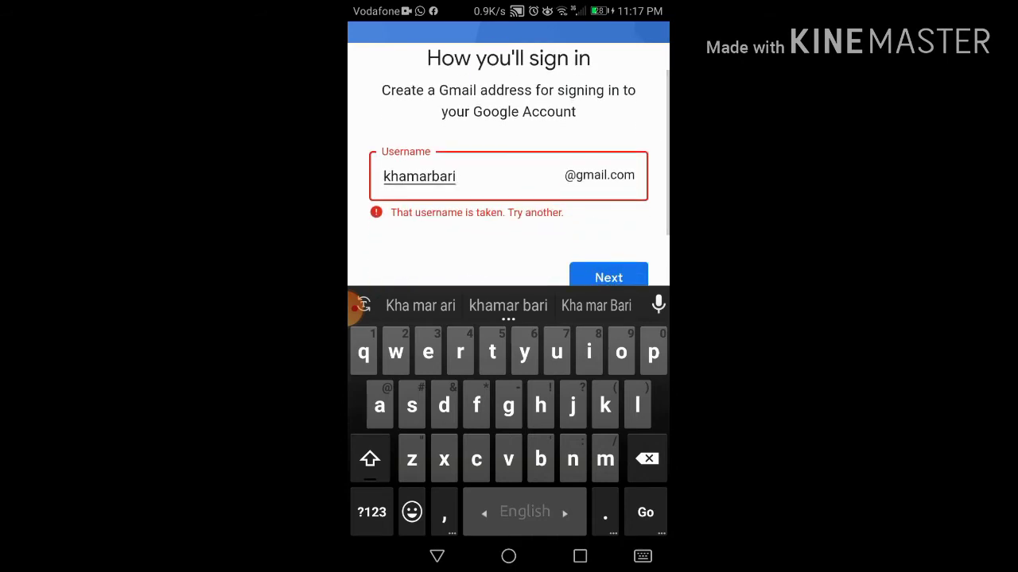
pyautogui.press('Escape')
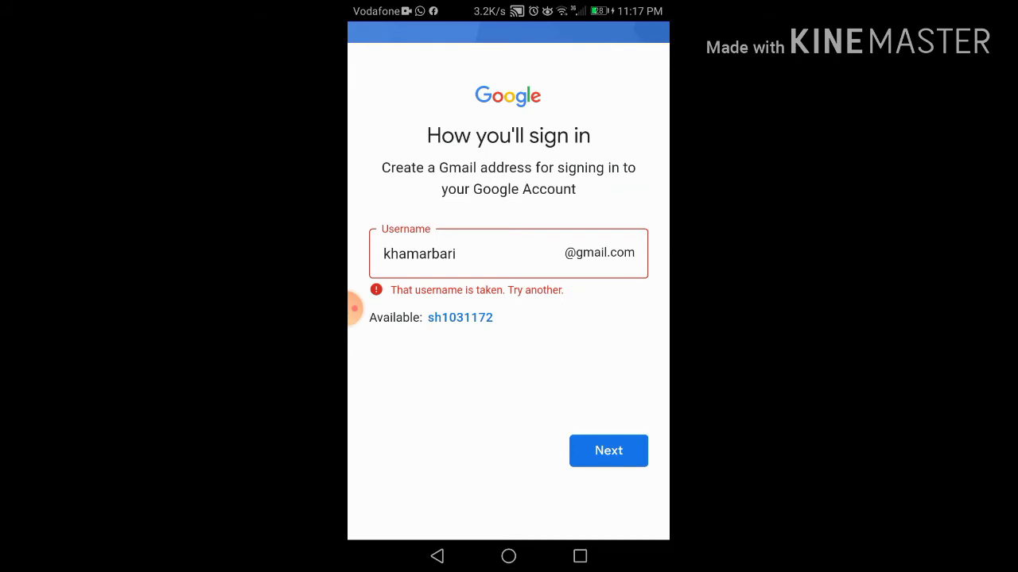
pyautogui.click(399, 254)
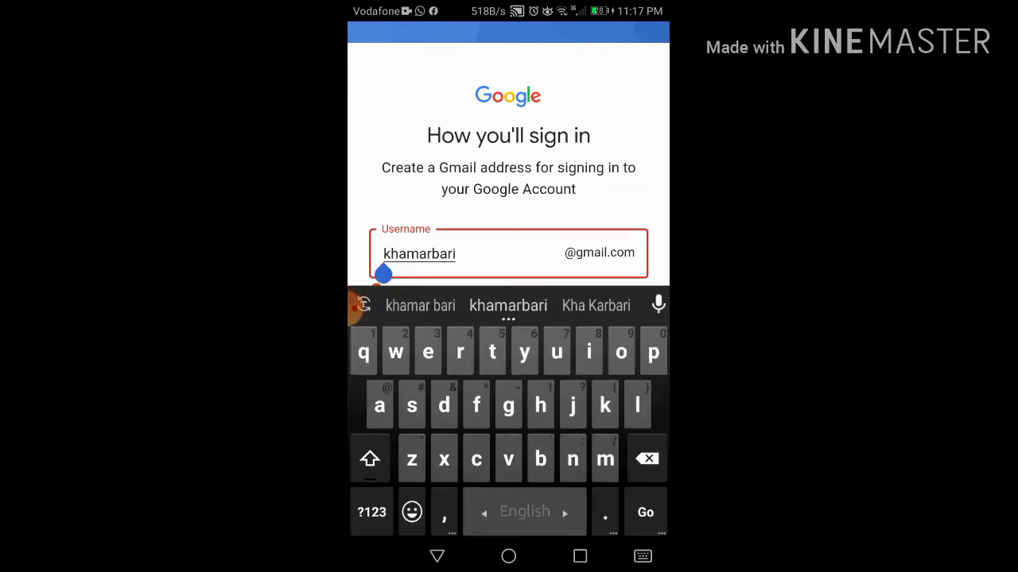
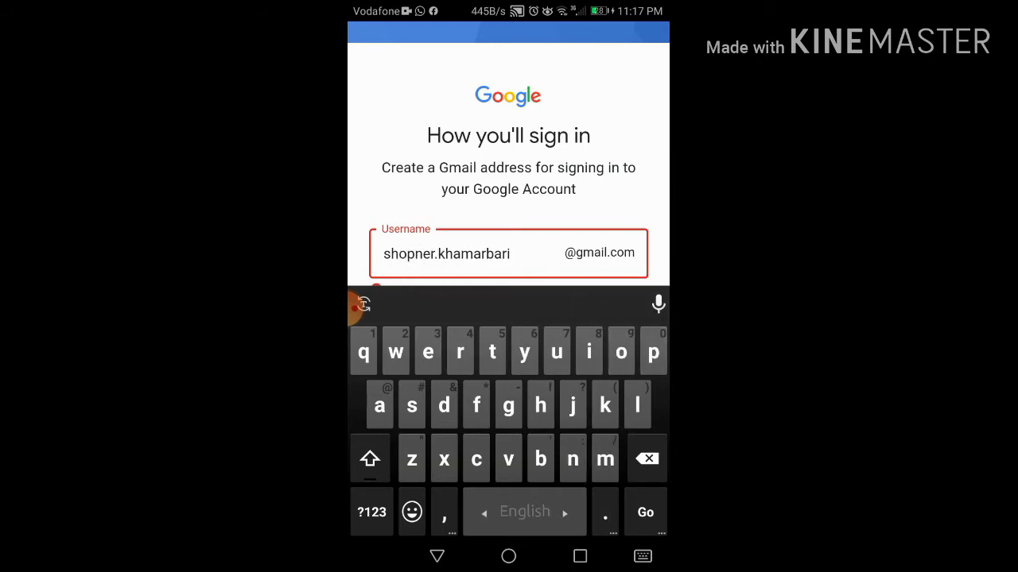
pyautogui.click(488, 254)
pyautogui.write('.')
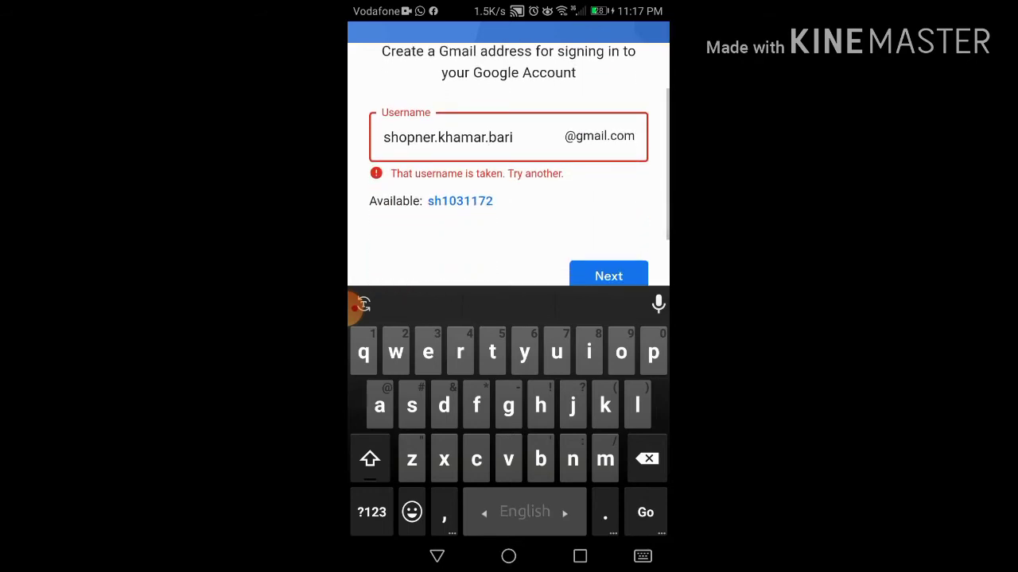
# - Accept the suggested available username and continue to the password page
pyautogui.click(356, 304)
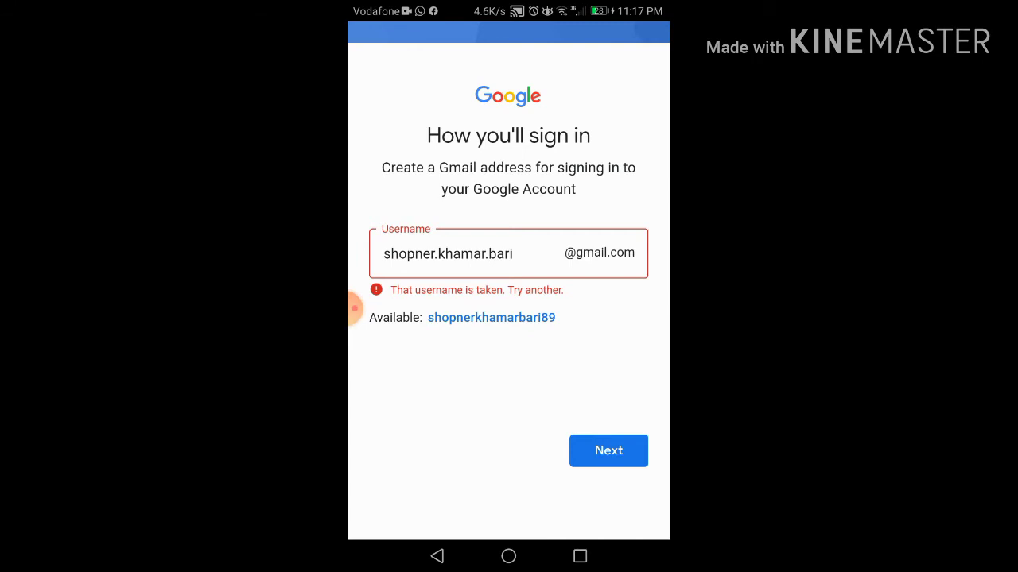
pyautogui.click(492, 318)
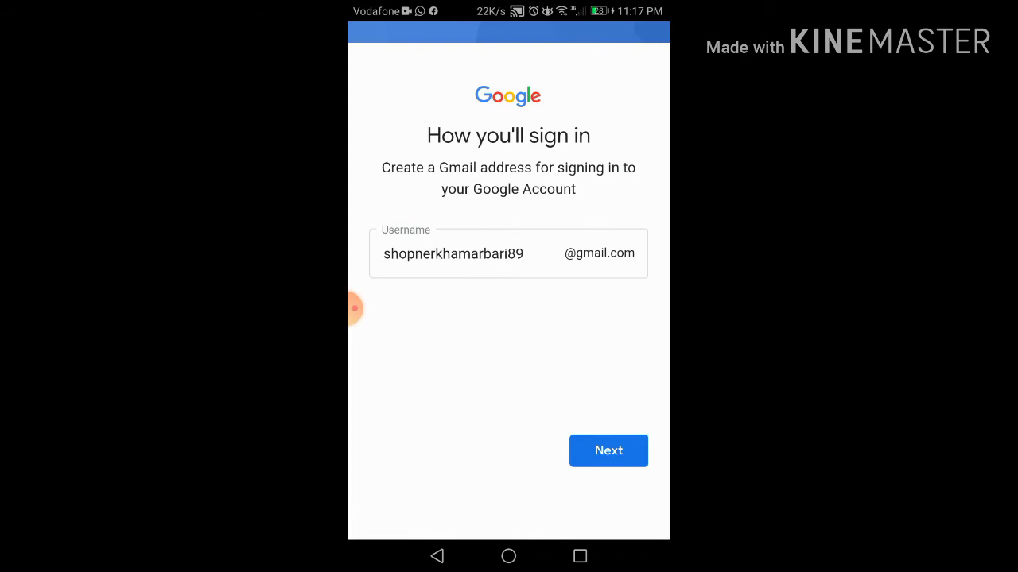
pyautogui.click(608, 451)
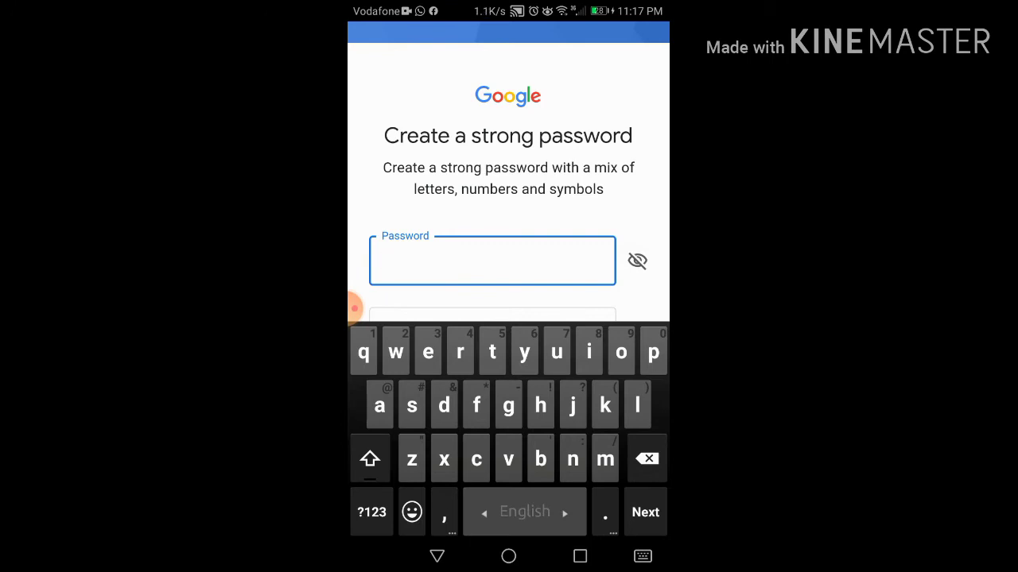
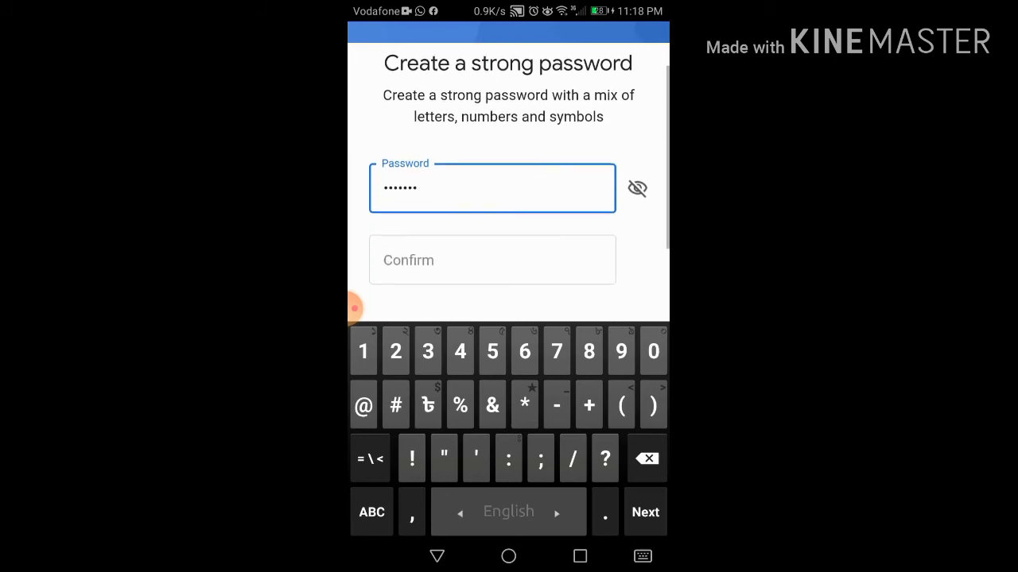
# - Type the account password and begin typing its confirmation
pyautogui.click(371, 512)
pyautogui.click(493, 250)
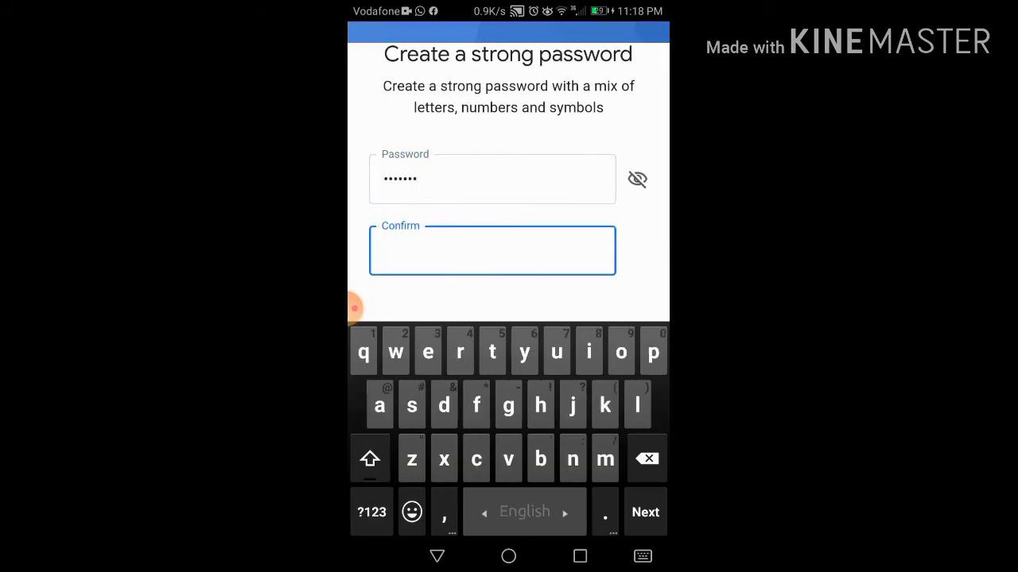
pyautogui.click(371, 512)
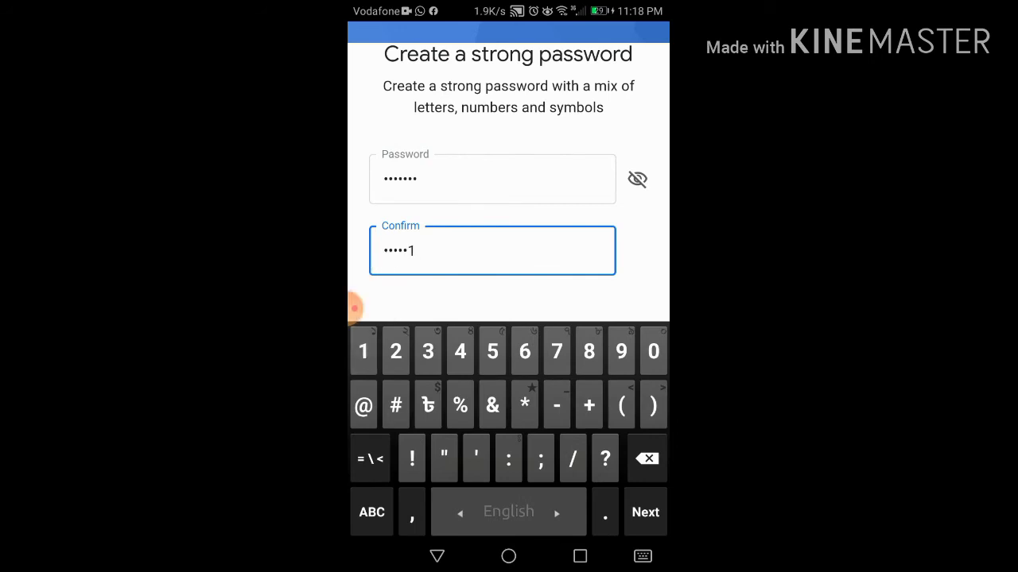
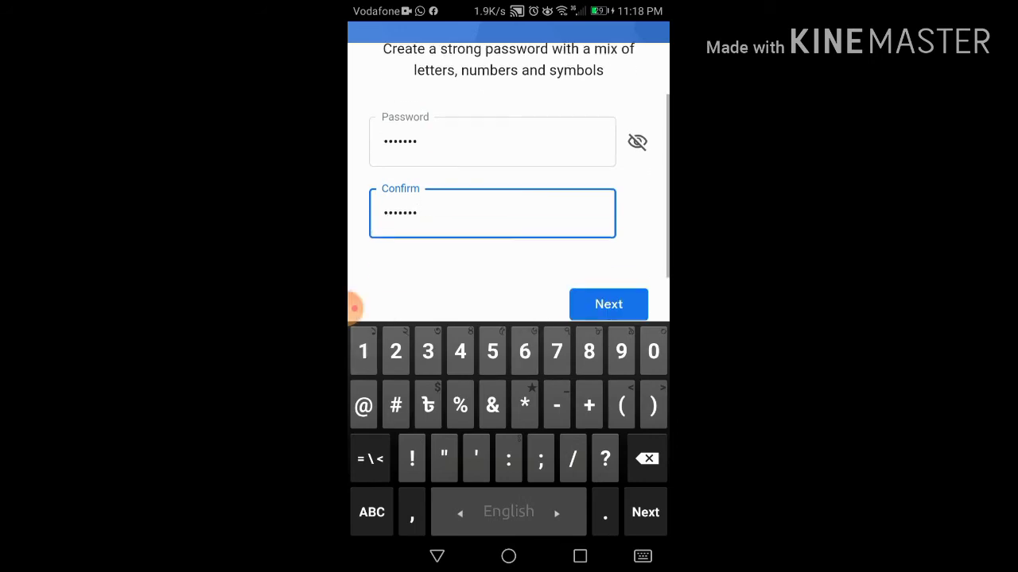
# - Lengthen the password and its confirmation to eight characters and submit them
pyautogui.click(609, 245)
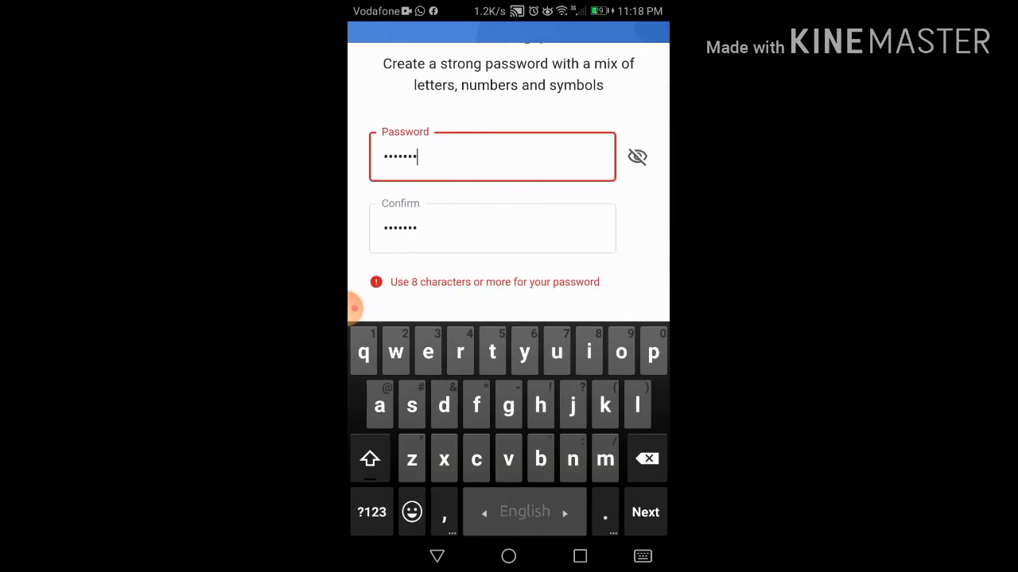
pyautogui.click(371, 512)
pyautogui.write('*')
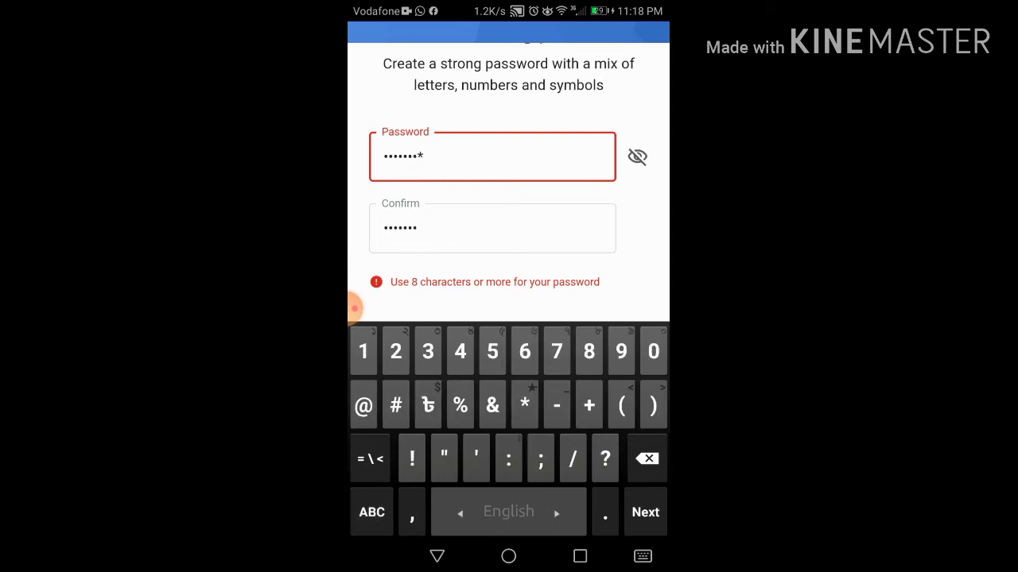
pyautogui.click(421, 229)
pyautogui.click(372, 512)
pyautogui.write('*')
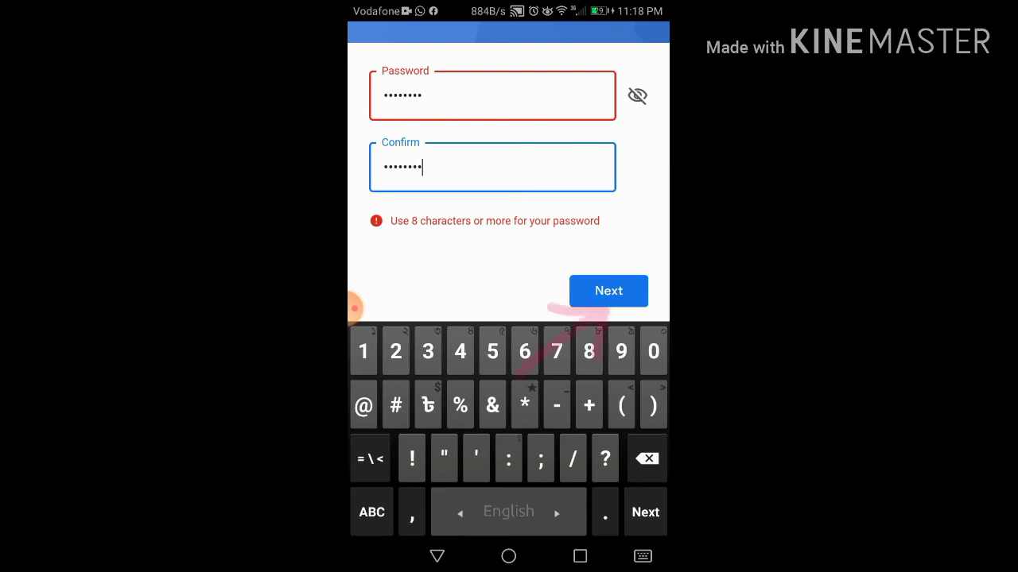
pyautogui.click(608, 291)
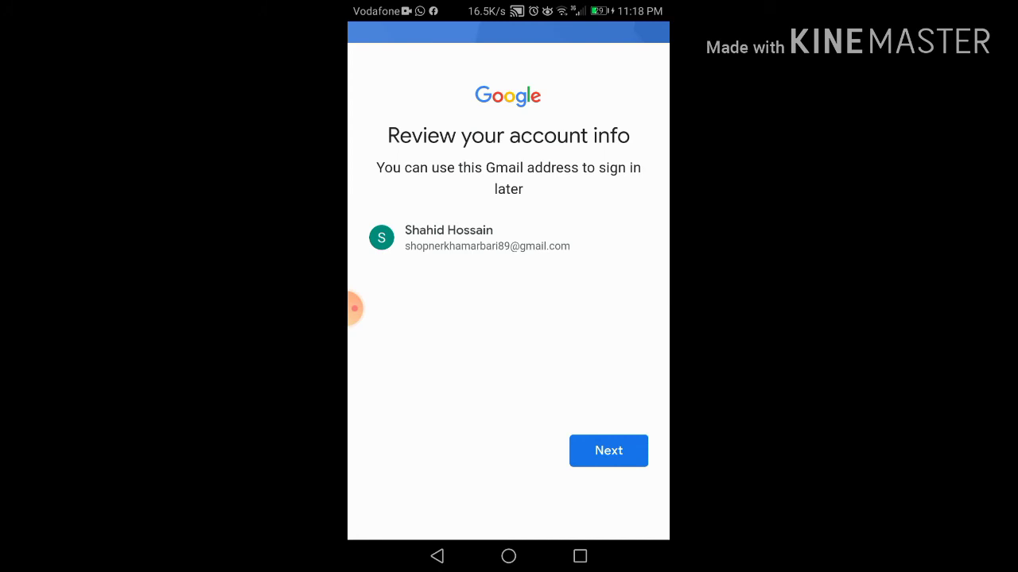
# - Confirm the reviewed account info, read Privacy and Terms to the end, and agree
pyautogui.click(608, 450)
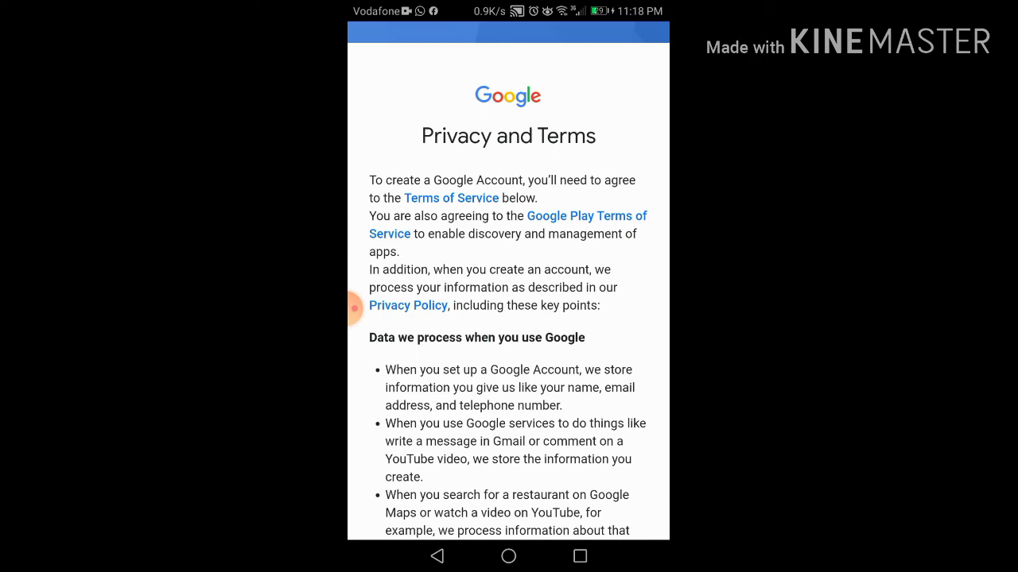
pyautogui.scroll(-3, 508, 318)
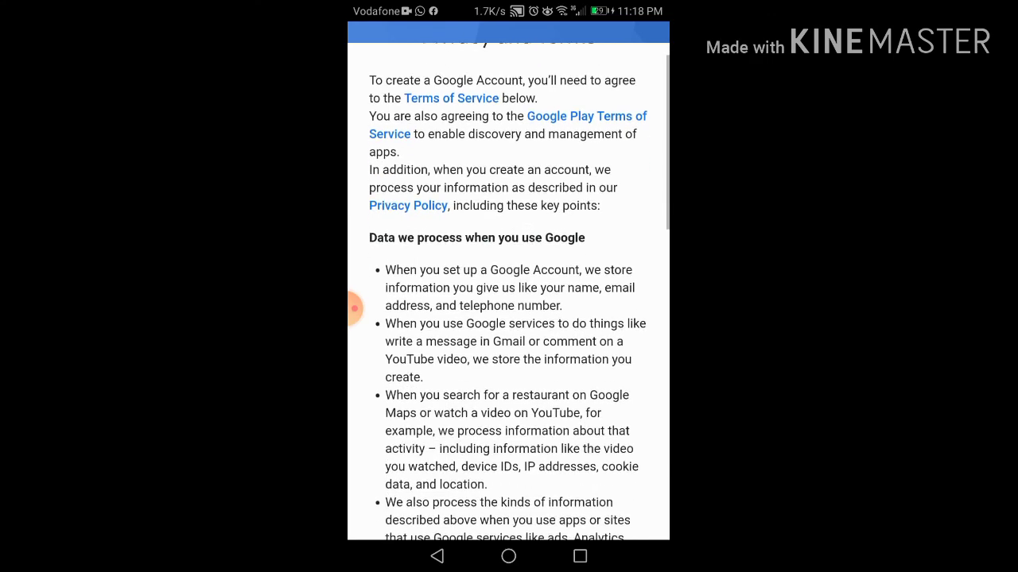
pyautogui.scroll(-3, 509, 318)
pyautogui.scroll(-3, 509, 318)
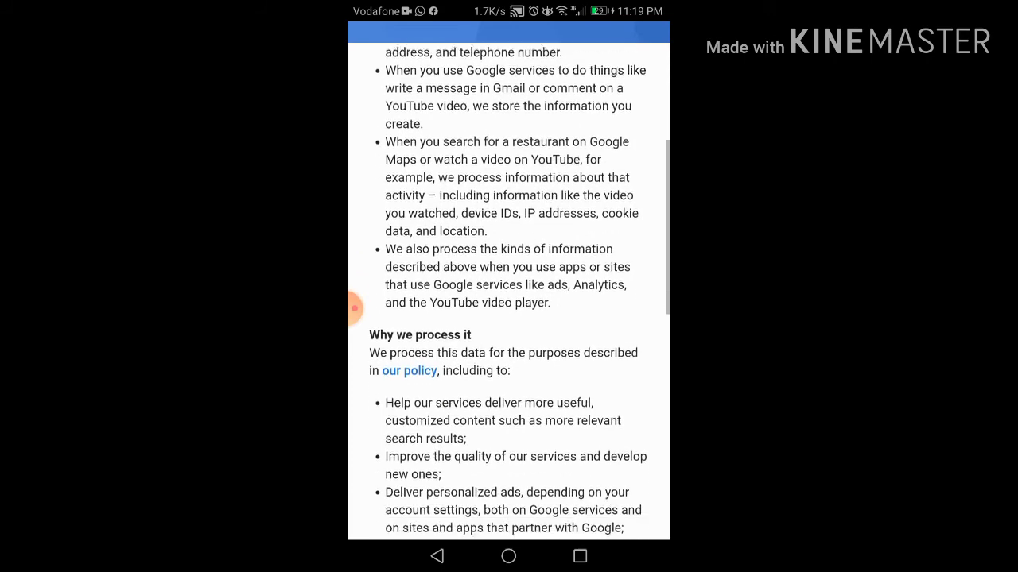
pyautogui.scroll(-3, 509, 318)
pyautogui.scroll(-2, 509, 318)
pyautogui.scroll(-1, 508, 318)
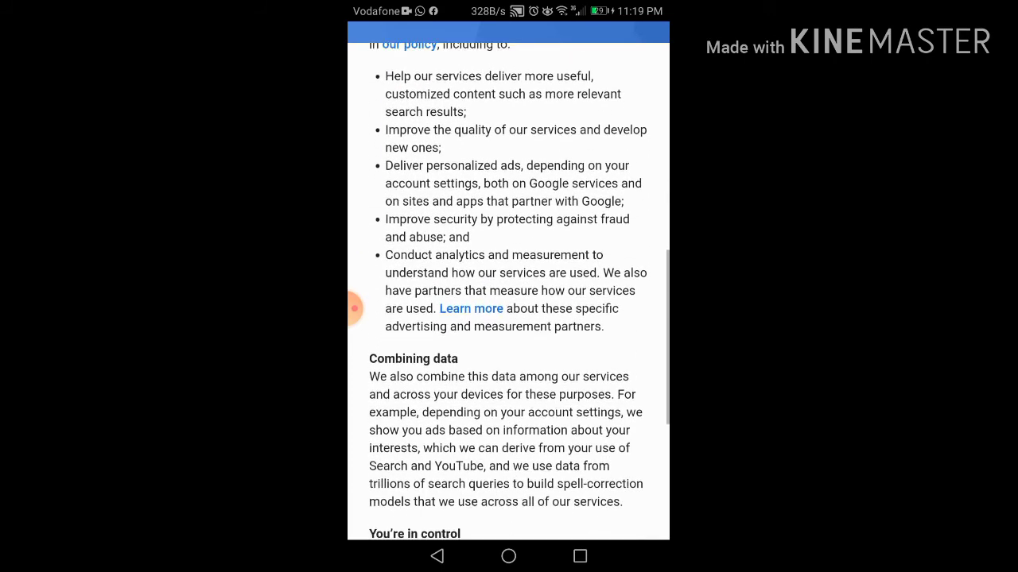
pyautogui.scroll(-3, 509, 318)
pyautogui.scroll(-2, 509, 318)
pyautogui.scroll(-1, 508, 318)
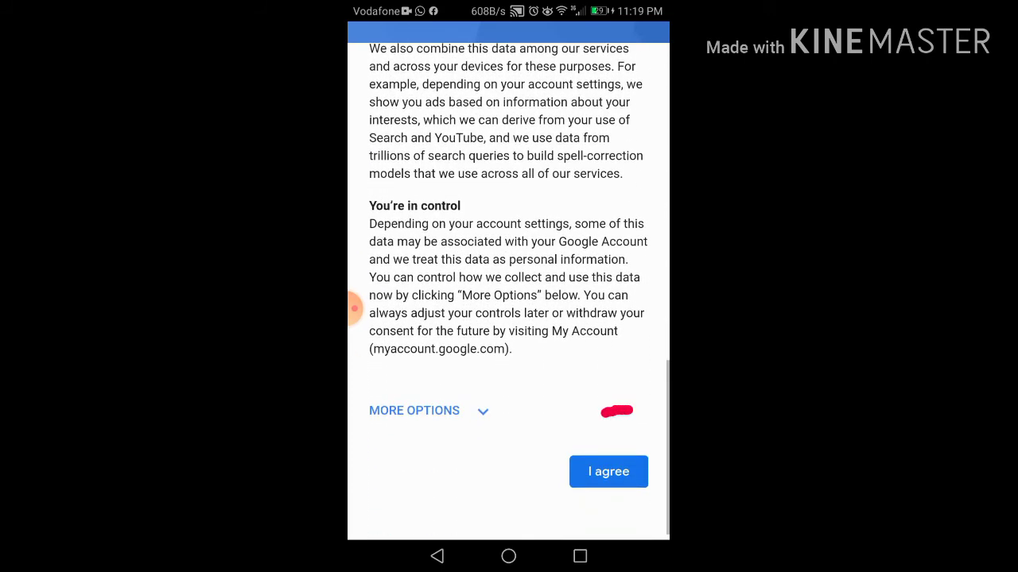
pyautogui.scroll(-2, 508, 318)
pyautogui.click(608, 456)
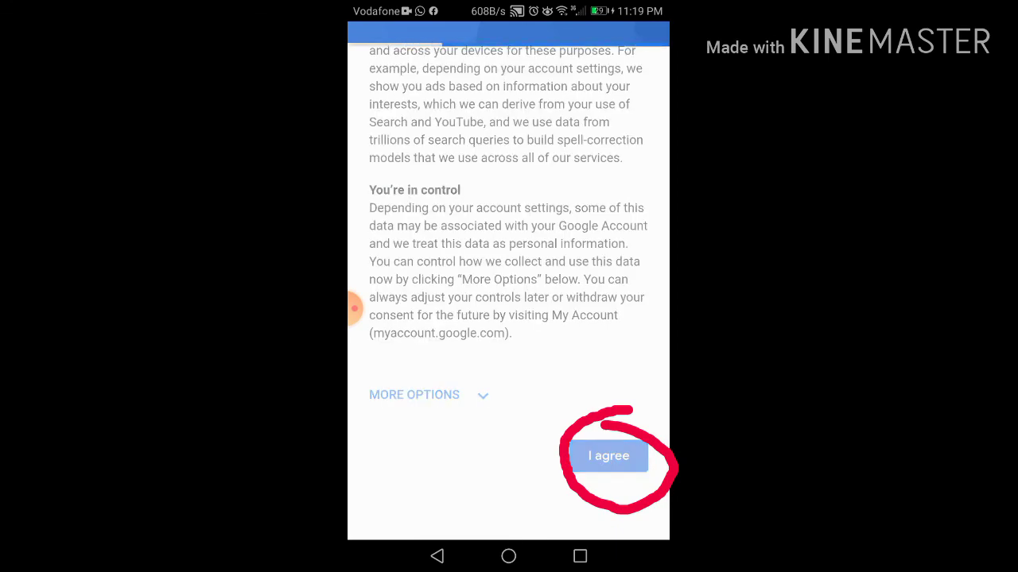